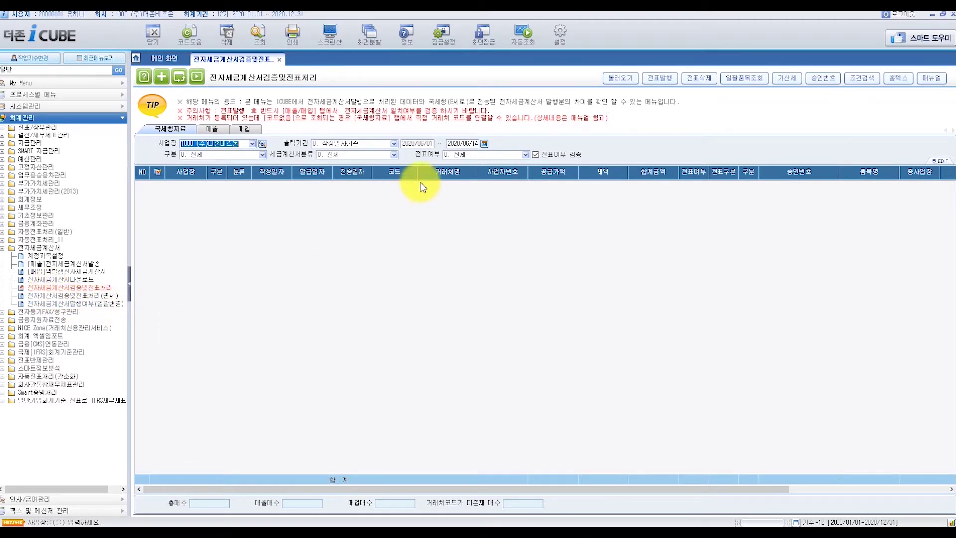
Open the National Tax Service data import and look at its Bill36524 user registration form
click(612, 85)
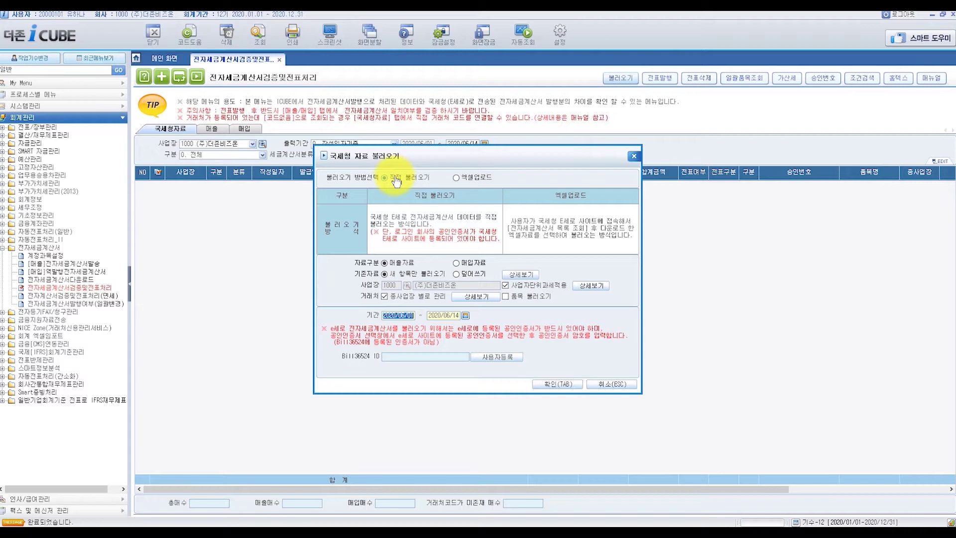
click(493, 365)
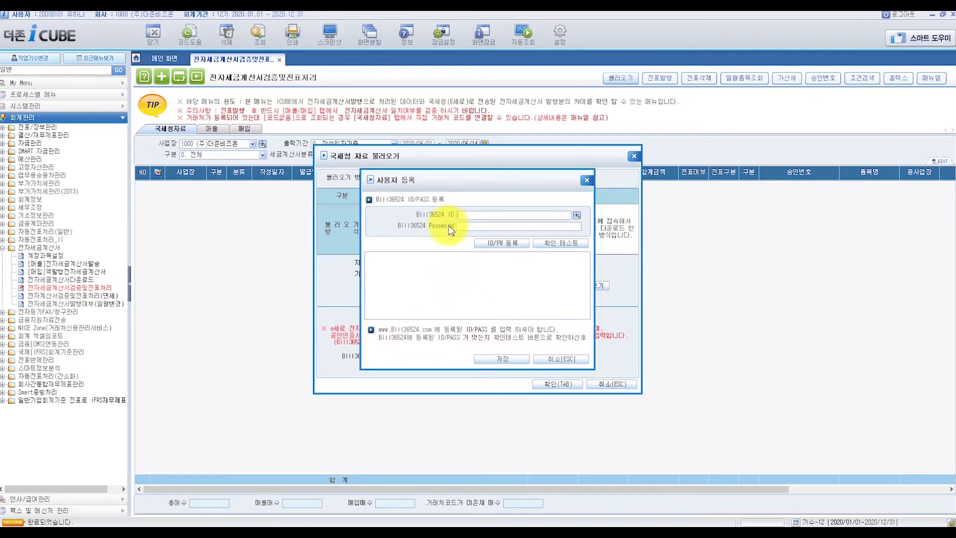
click(551, 360)
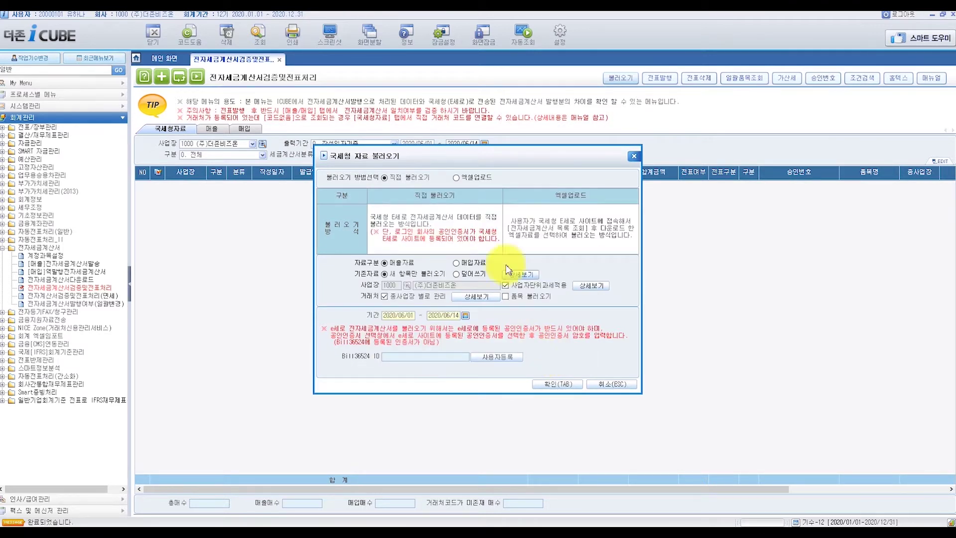
Import the sales data by Excel upload from the file 6월 매출세금계산서목록(1~30)
click(456, 177)
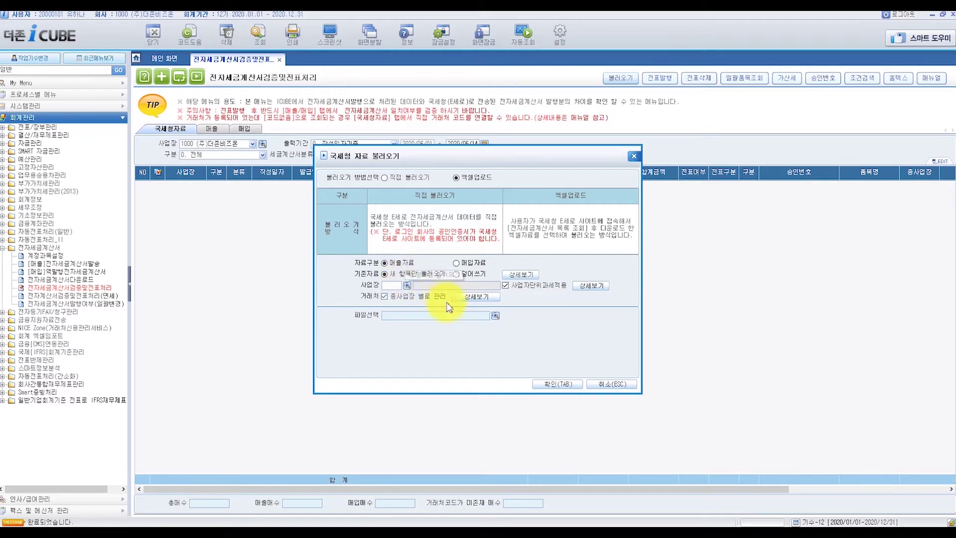
click(496, 318)
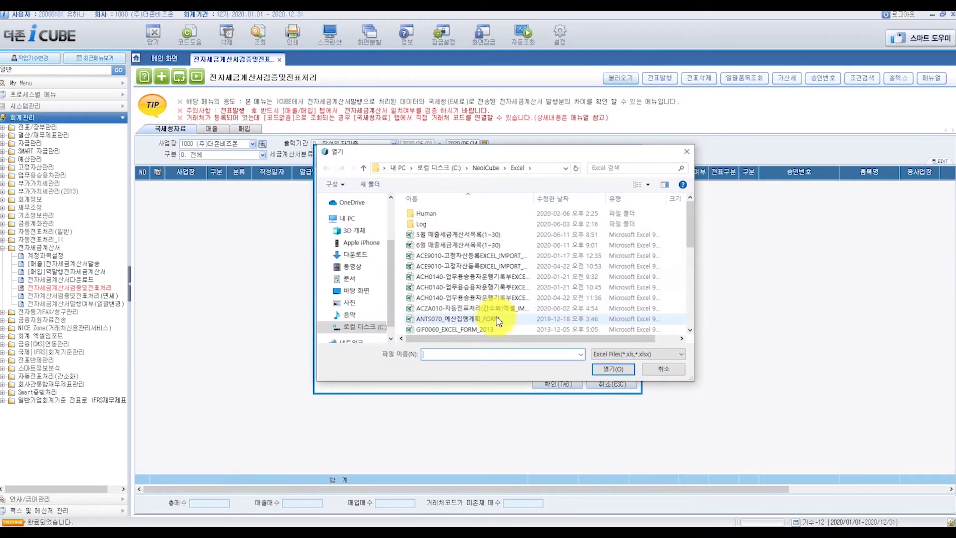
click(479, 246)
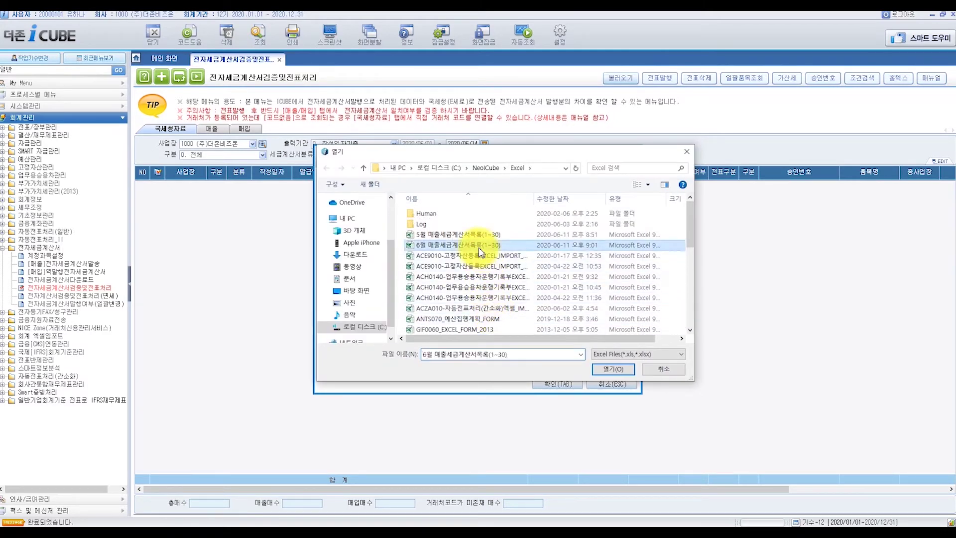
click(603, 371)
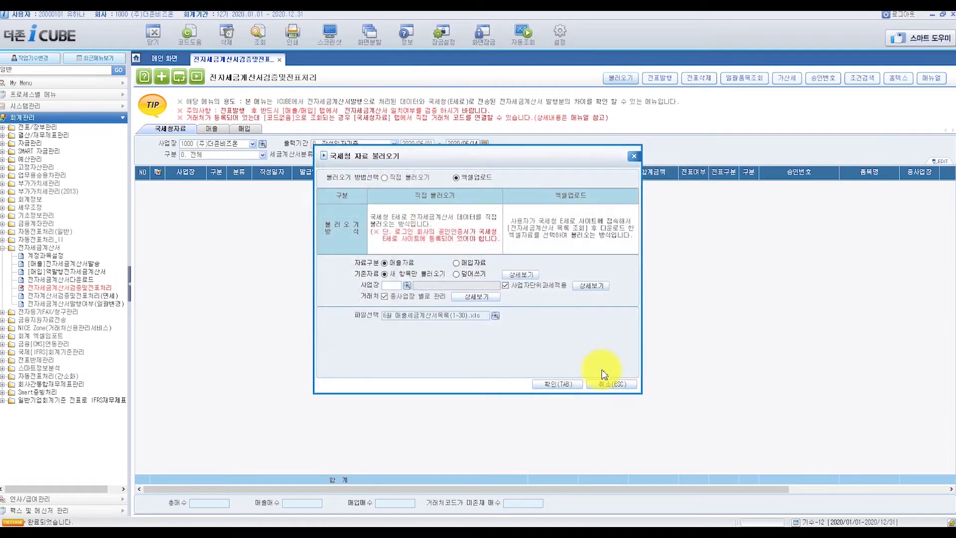
click(567, 385)
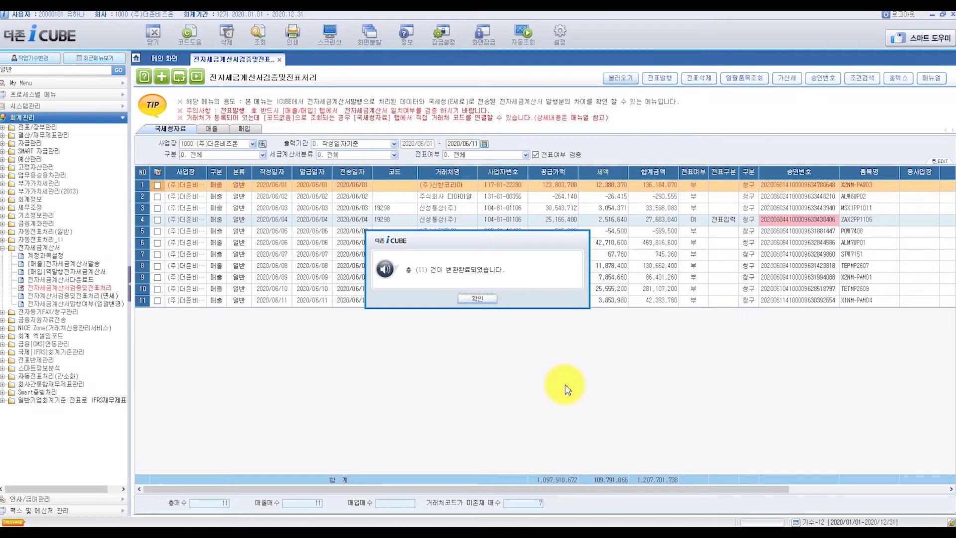
click(479, 301)
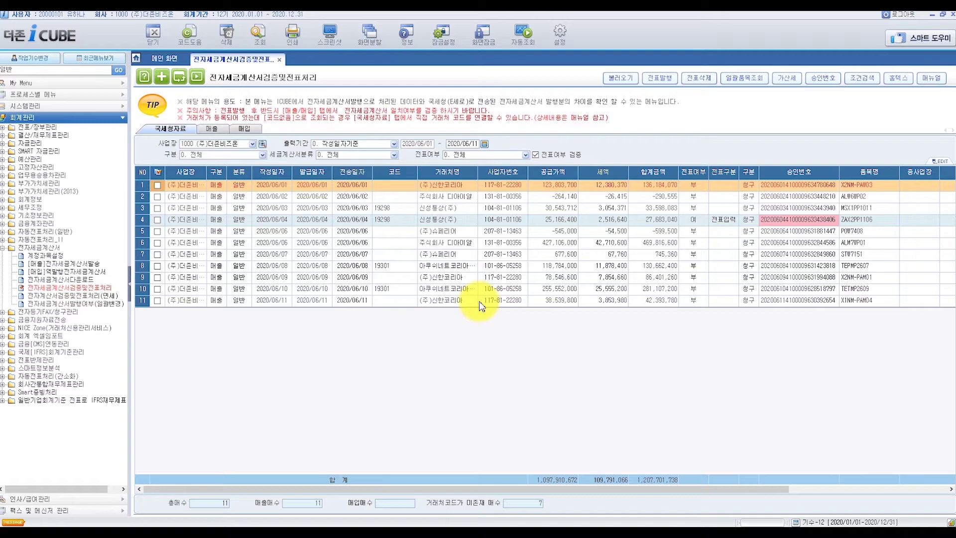
Select the sales invoices dated 2020/06/06 for 주식회사 디아이알 and 2020/06/07 for (주)슈페리어, and start voucher issuance for them
click(400, 209)
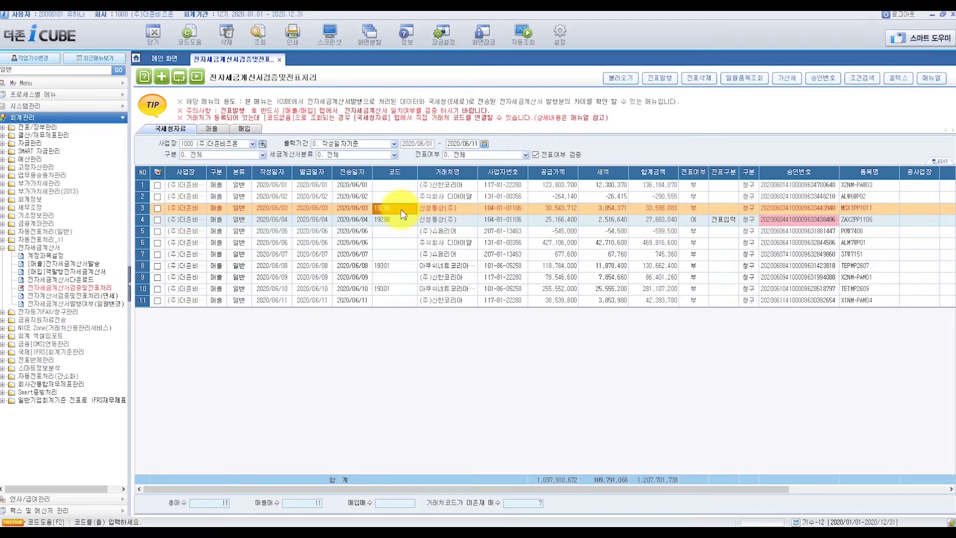
click(157, 255)
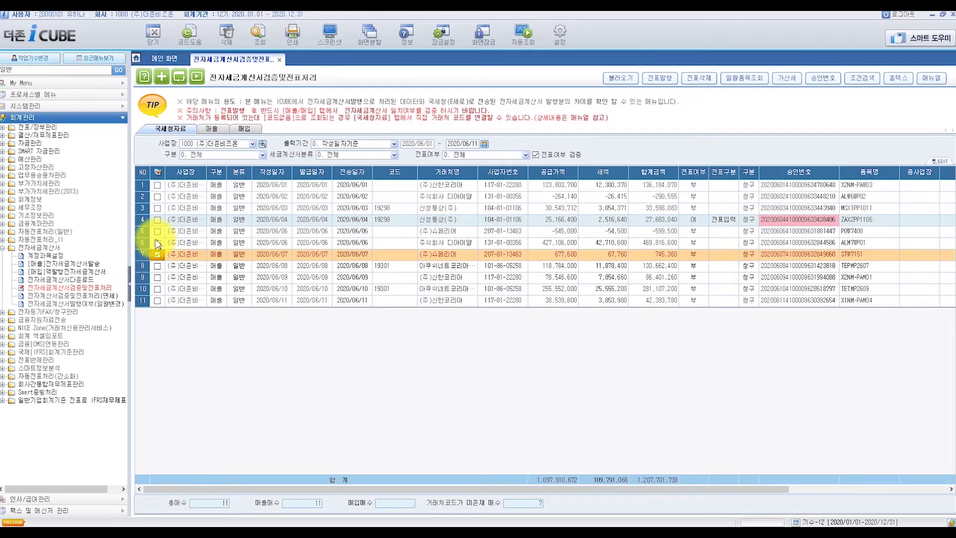
click(157, 243)
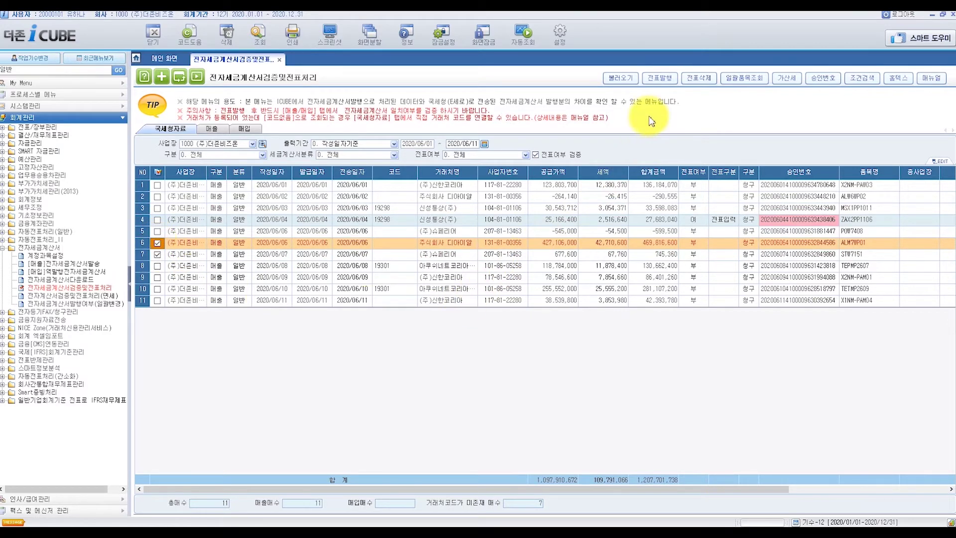
click(661, 80)
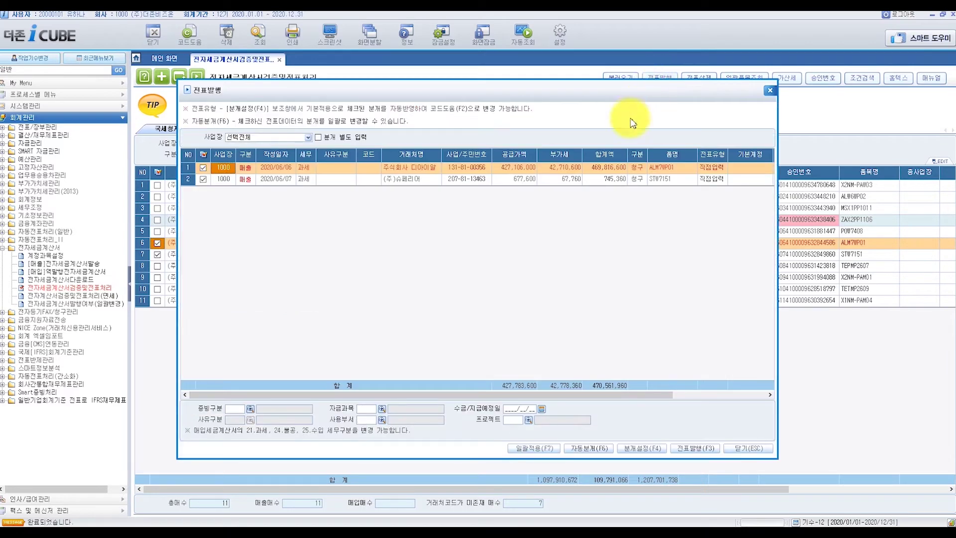
Look at the account code list available for the base account of the 2020/06/06 invoice
drag(515, 395, 571, 401)
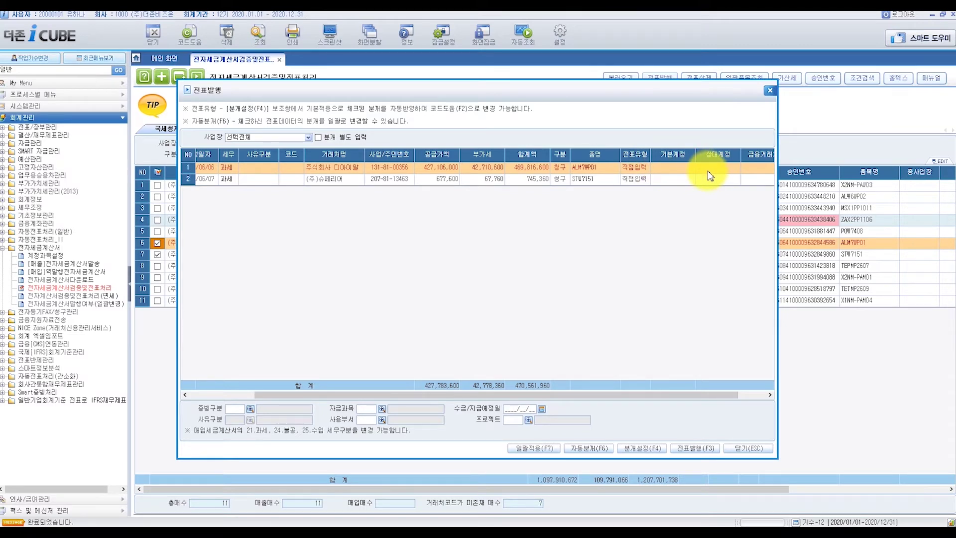
double_click(679, 169)
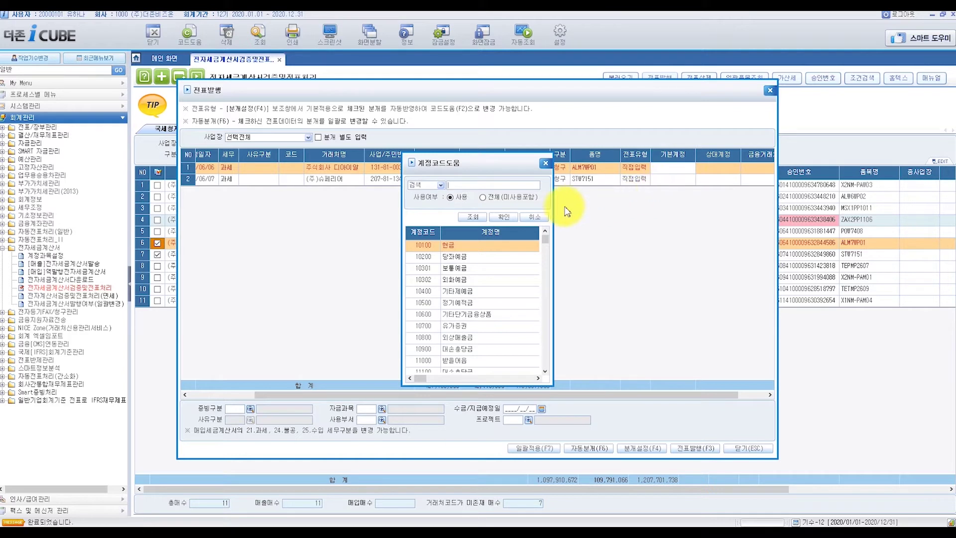
click(534, 216)
Add a voucher type named 제품거래 in the sales journal entry settings
click(636, 451)
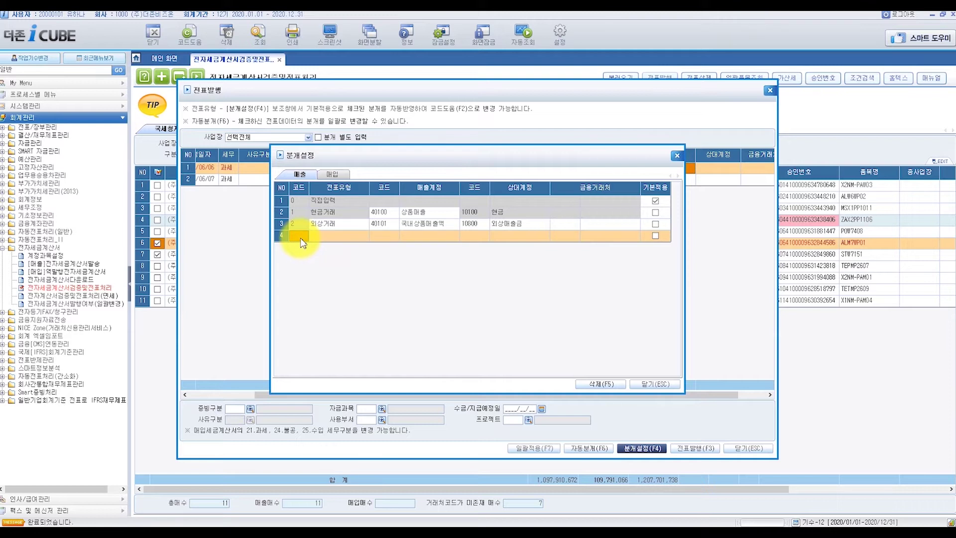
key(Return)
text(제품거래)
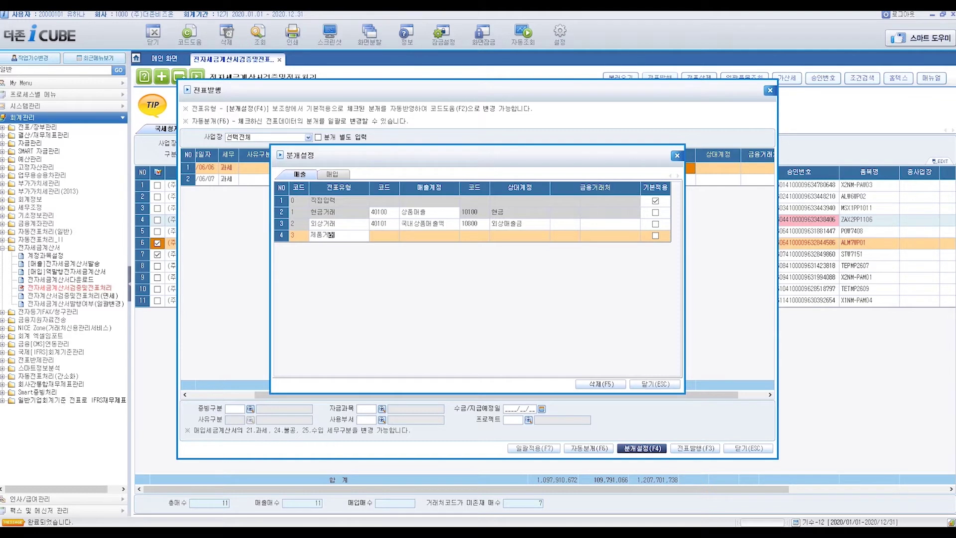
key(Return)
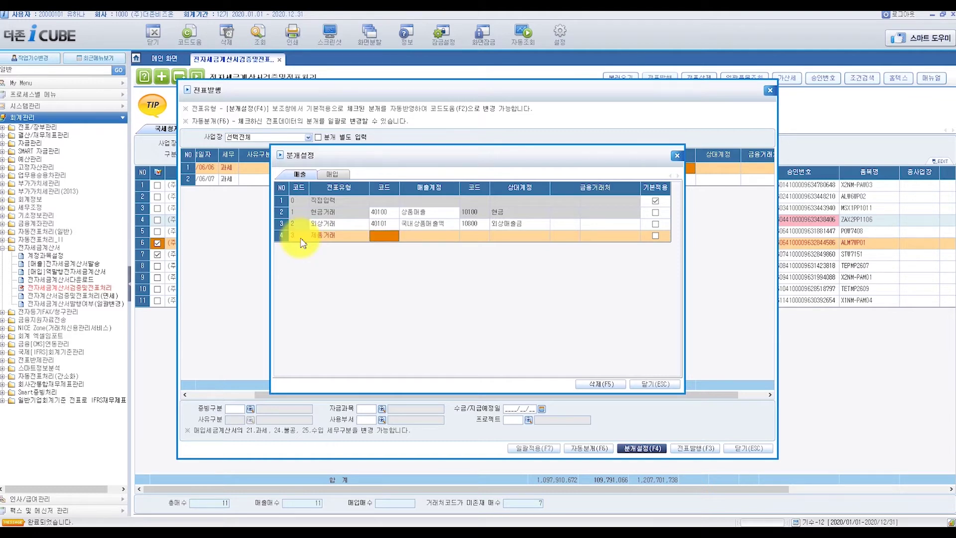
Search the accounts for 제품 and assign 40401 국내제품매출액 as the sales account of the 제품거래 type
click(391, 236)
text(제품)
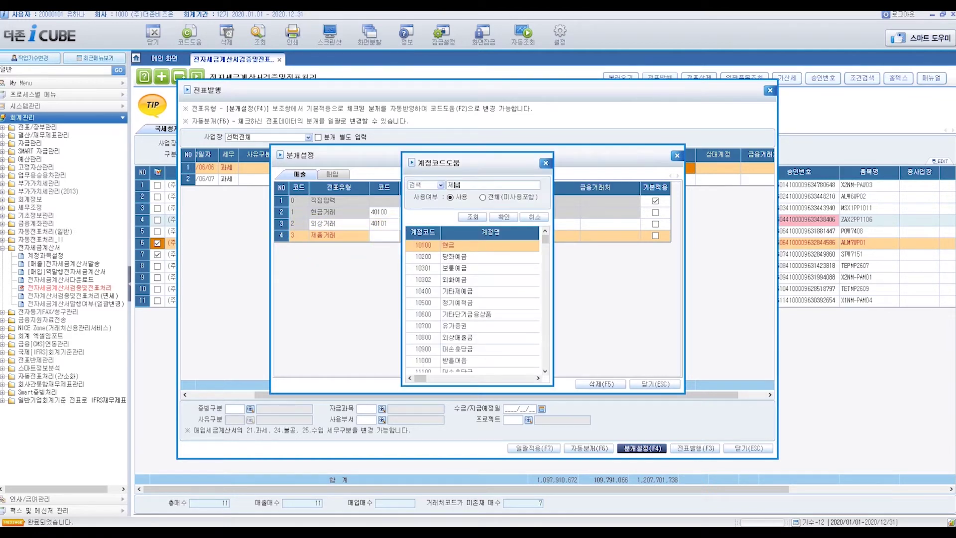
key(Return)
click(456, 257)
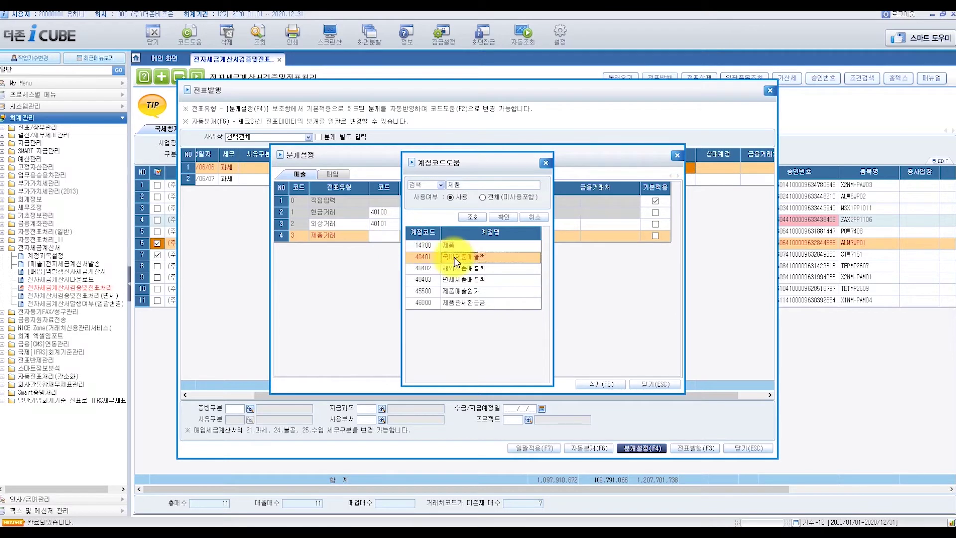
click(504, 216)
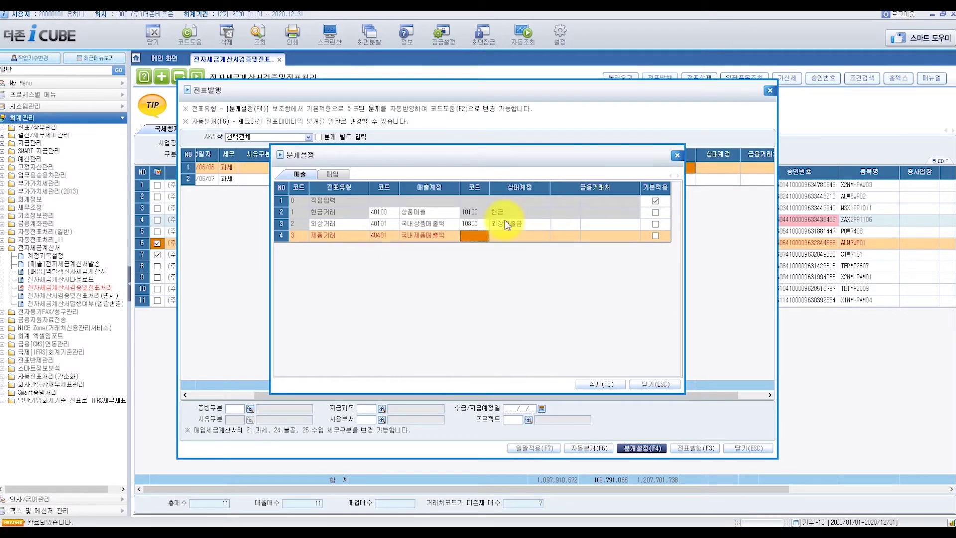
Set the counter account of 제품거래 to 10800 외상매출금 and apply this type as the default for the invoices
double_click(477, 241)
text(외상)
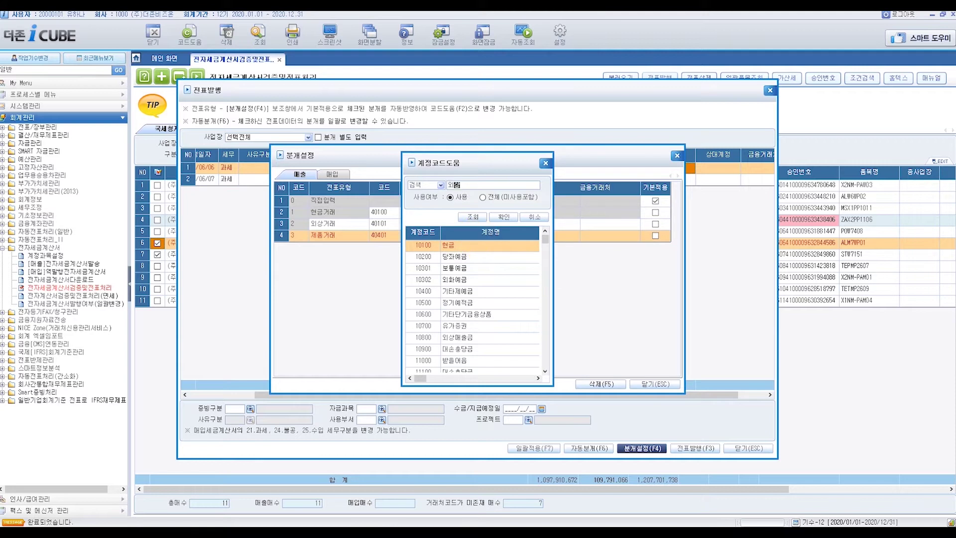
key(Return)
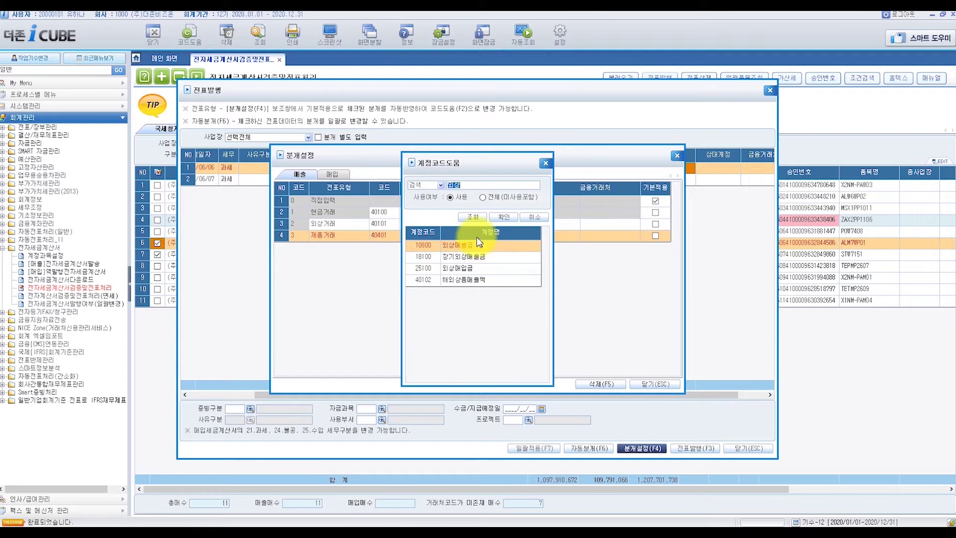
double_click(481, 247)
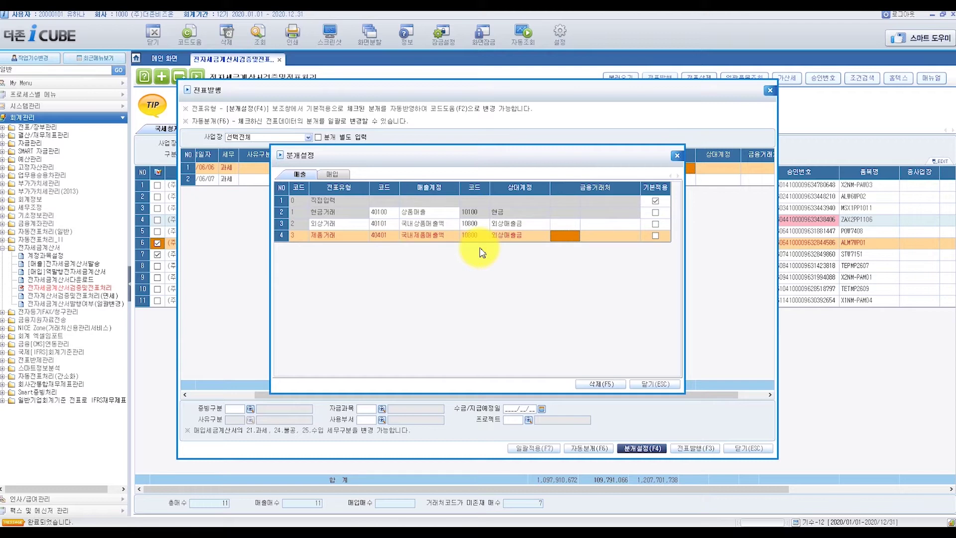
click(655, 235)
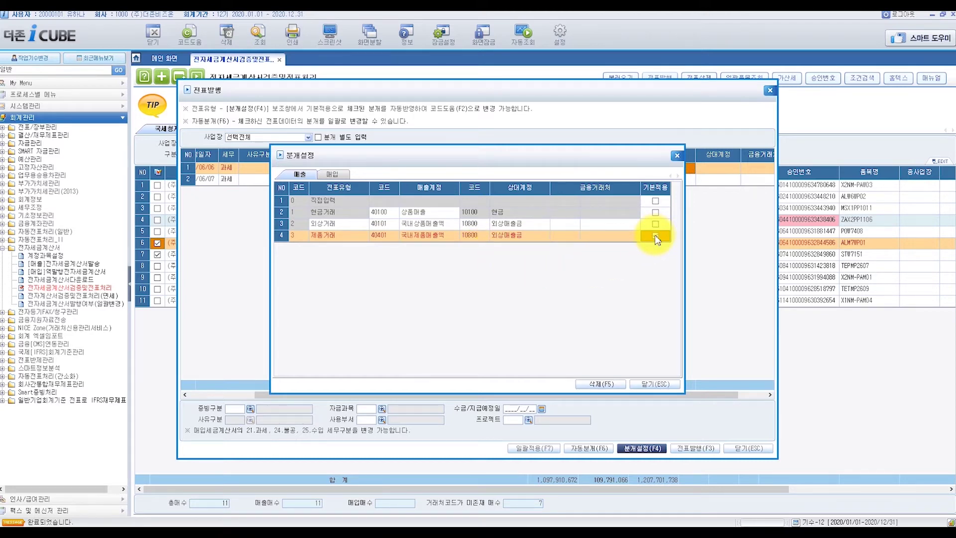
click(649, 384)
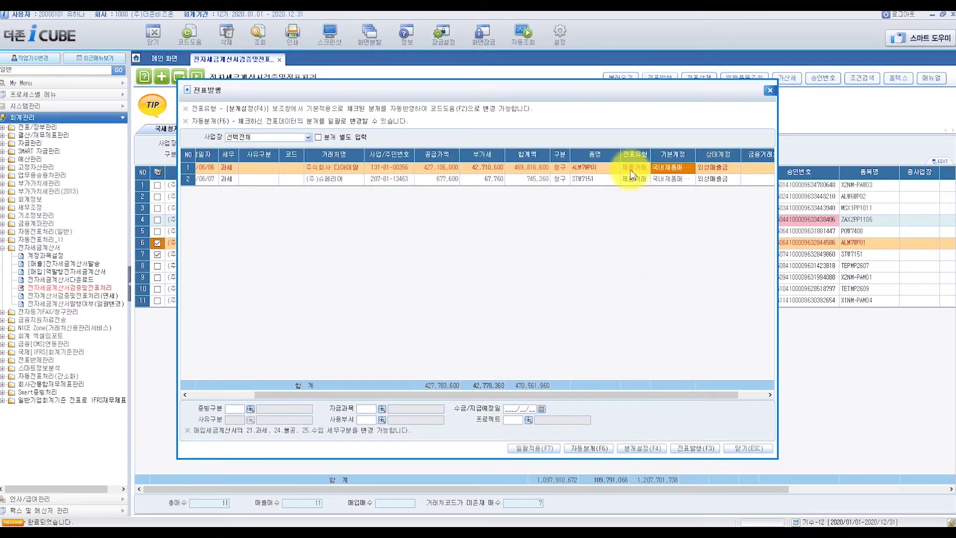
Review the options for automatic journal entries in bulk and for bulk application without applying either
click(591, 449)
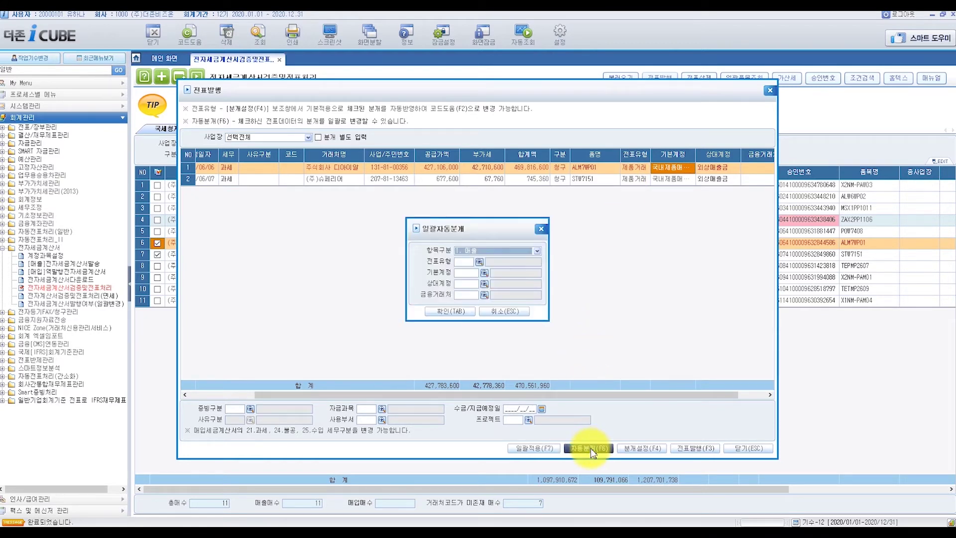
click(517, 313)
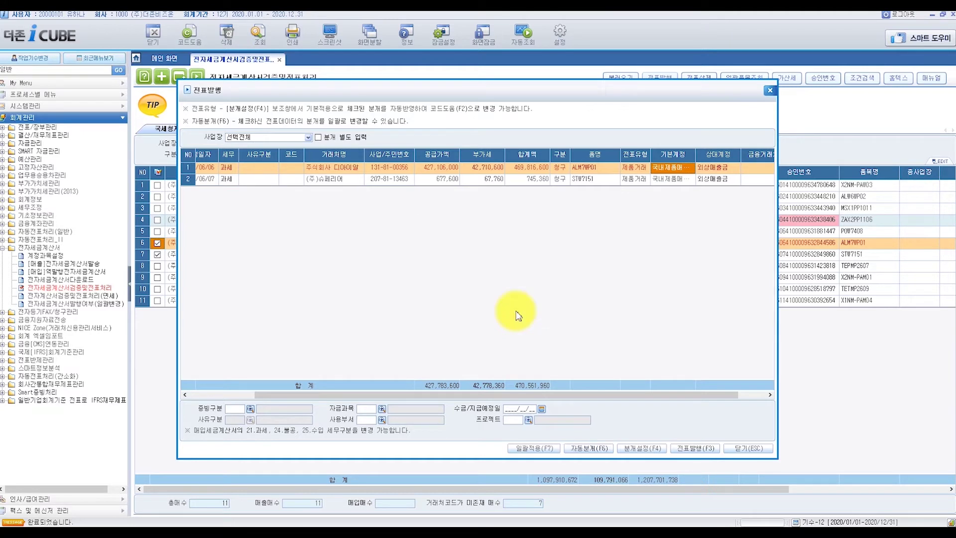
click(522, 450)
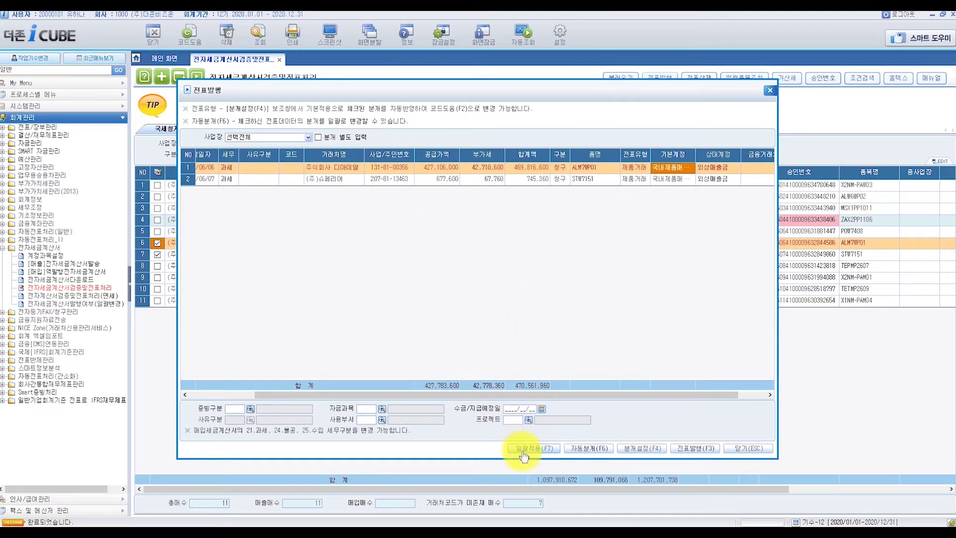
click(522, 450)
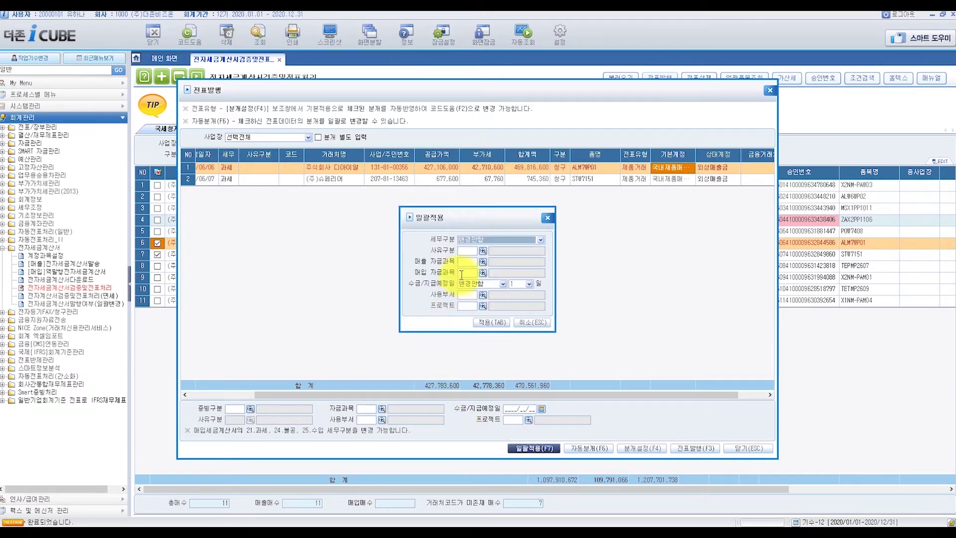
click(527, 324)
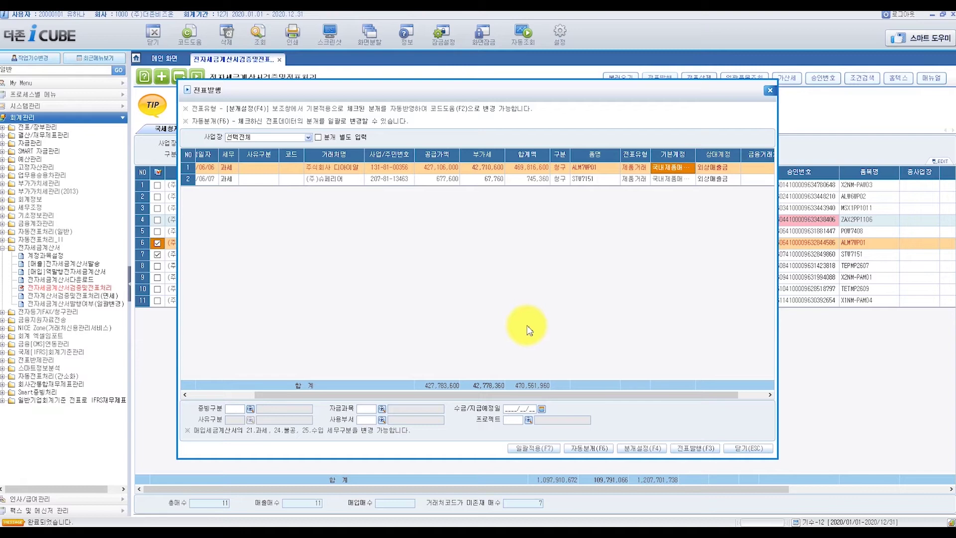
Open the final issue settings for both vouchers and review the account choices for sales VAT and purchase VAT
click(687, 451)
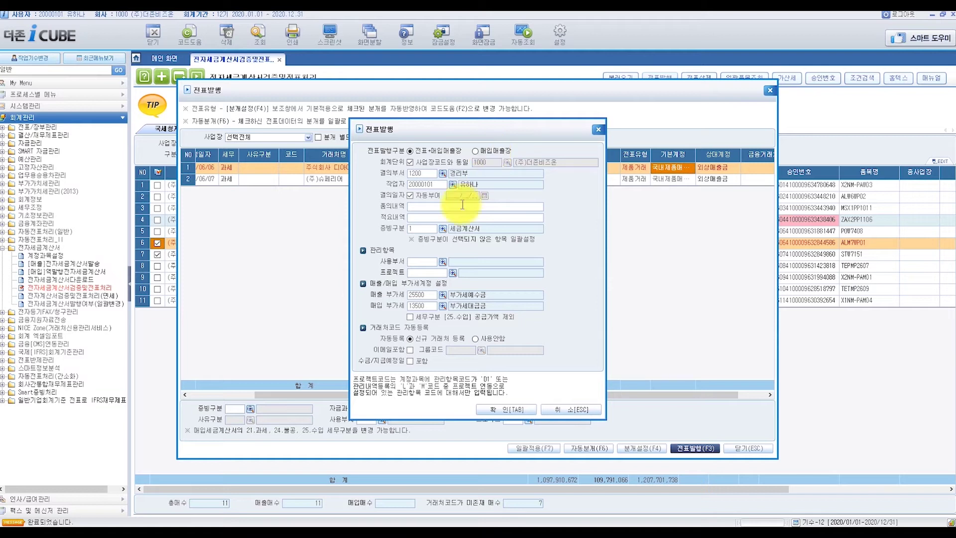
click(443, 295)
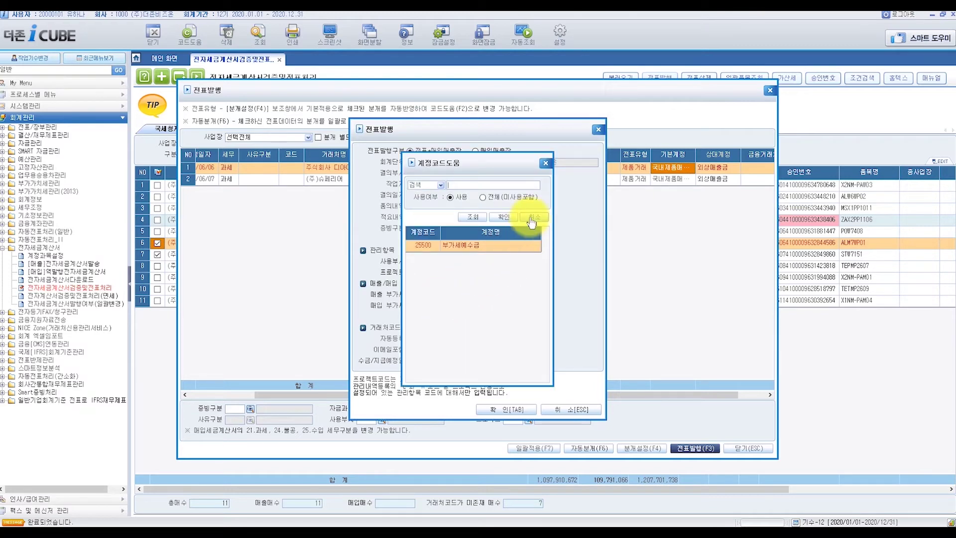
click(545, 163)
click(443, 306)
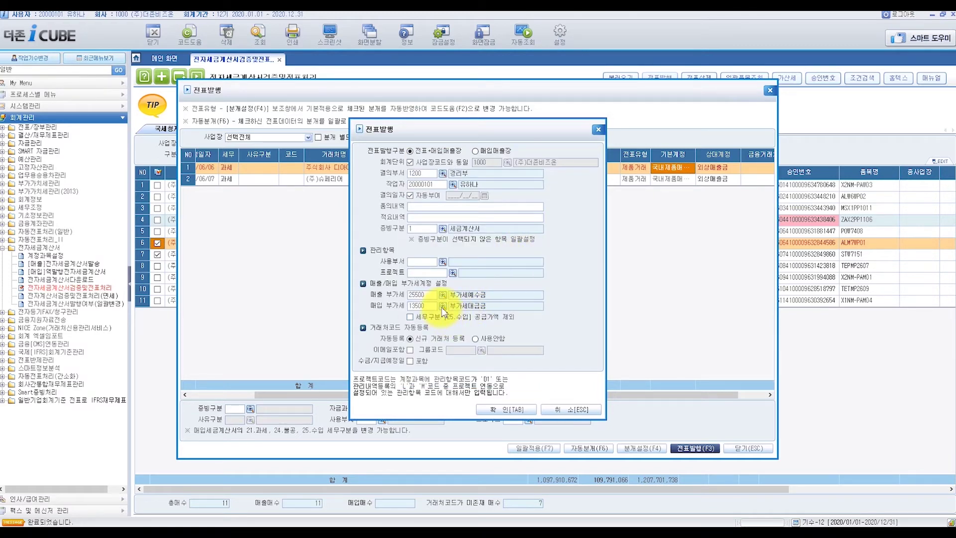
double_click(505, 246)
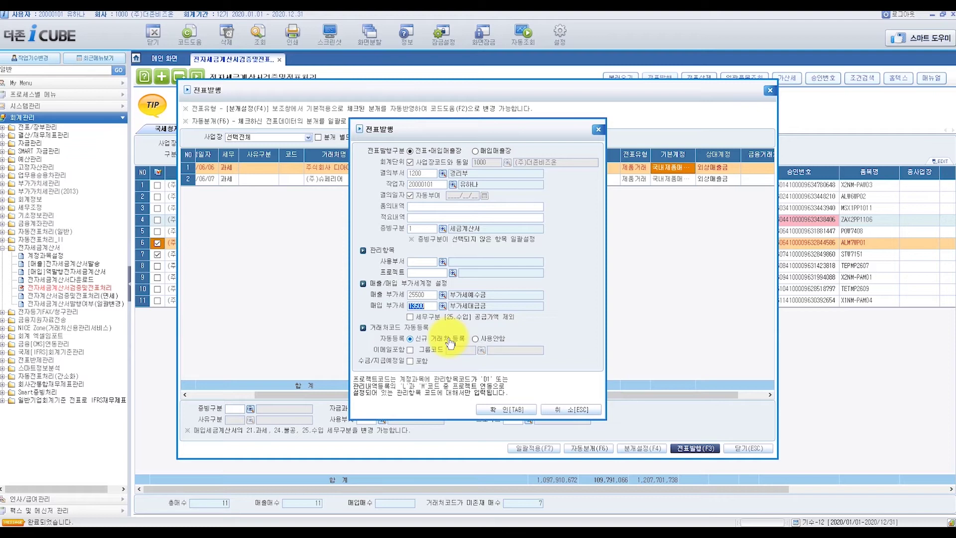
Issue the vouchers for both selected invoices with the current issue settings and close the voucher issue window
click(500, 409)
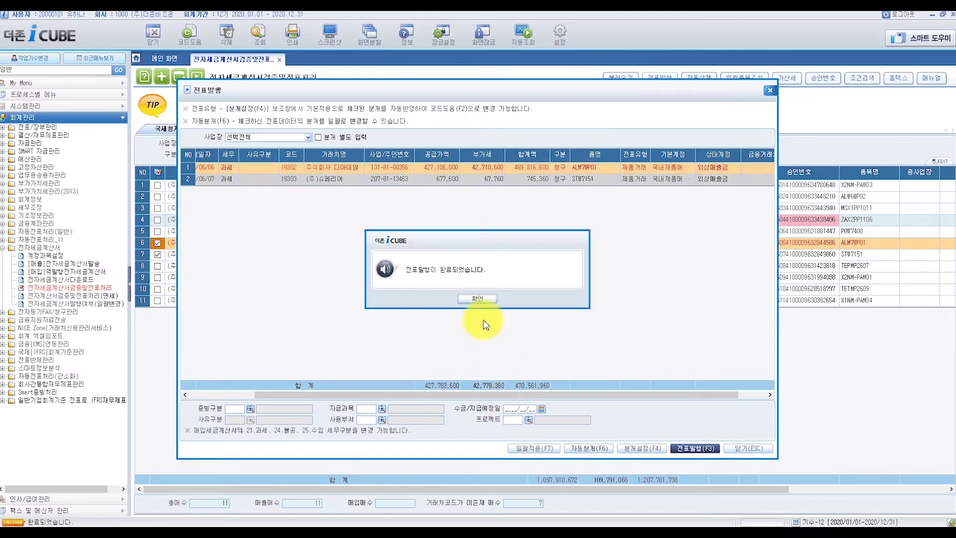
click(481, 301)
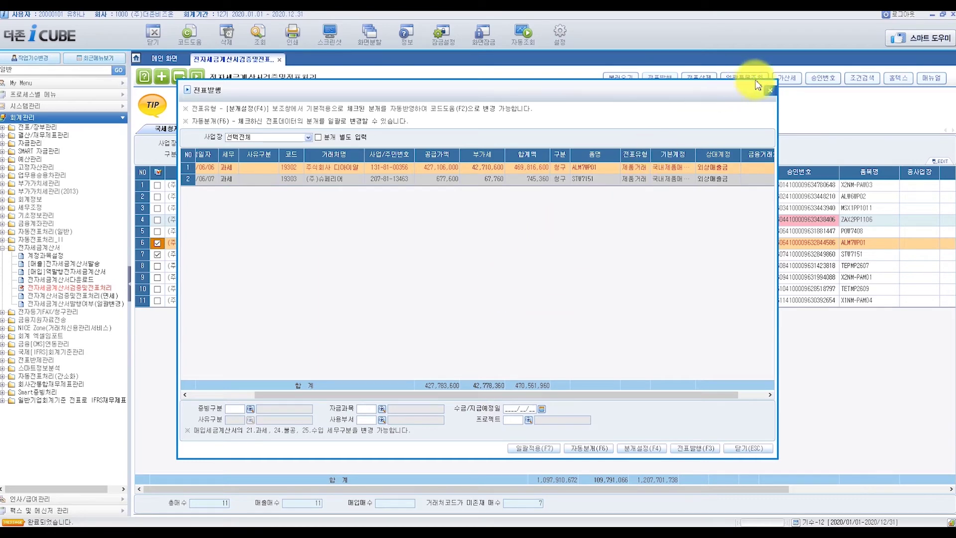
click(769, 91)
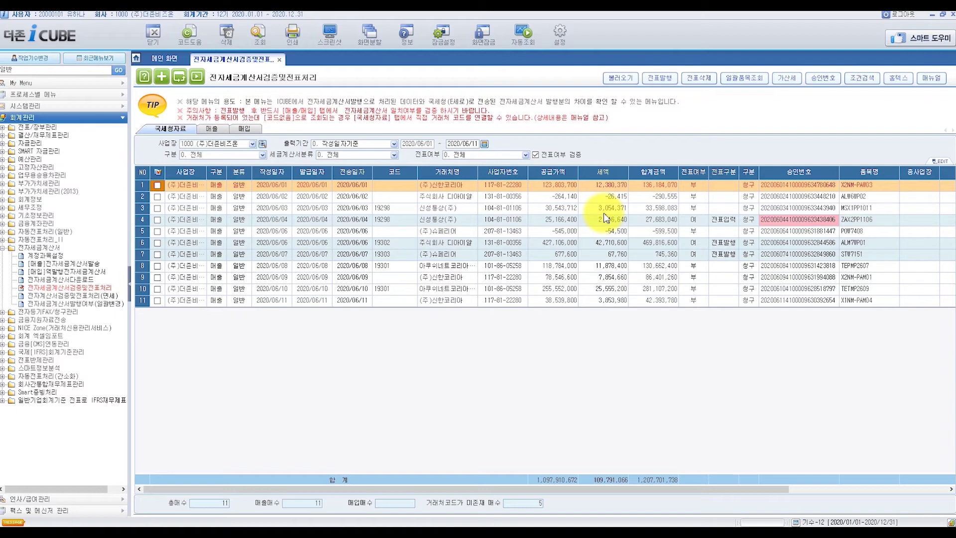
Open the voucher of the 2020/06/06 ALM7WP01 invoice and bring it up in the voucher approval/release (전표승인/해제) screen
click(638, 244)
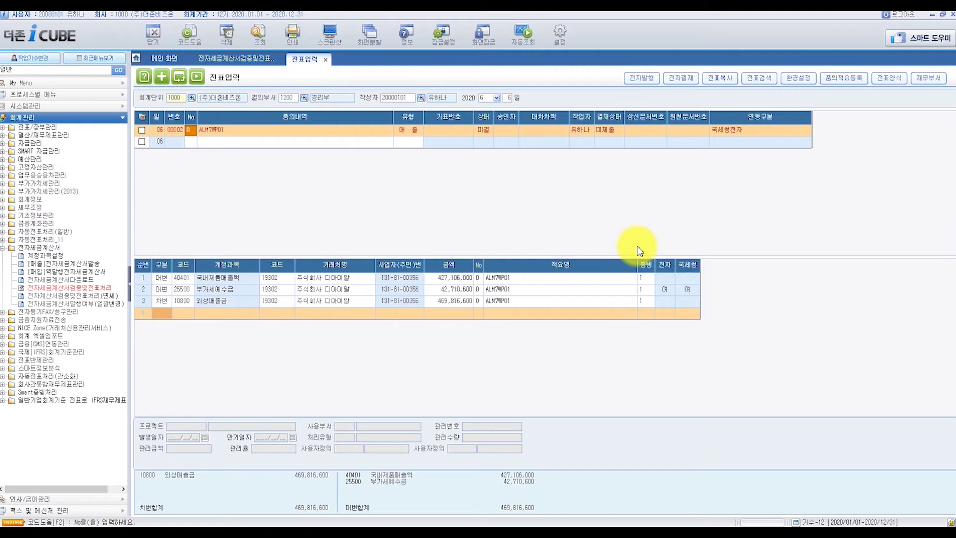
right_click(447, 135)
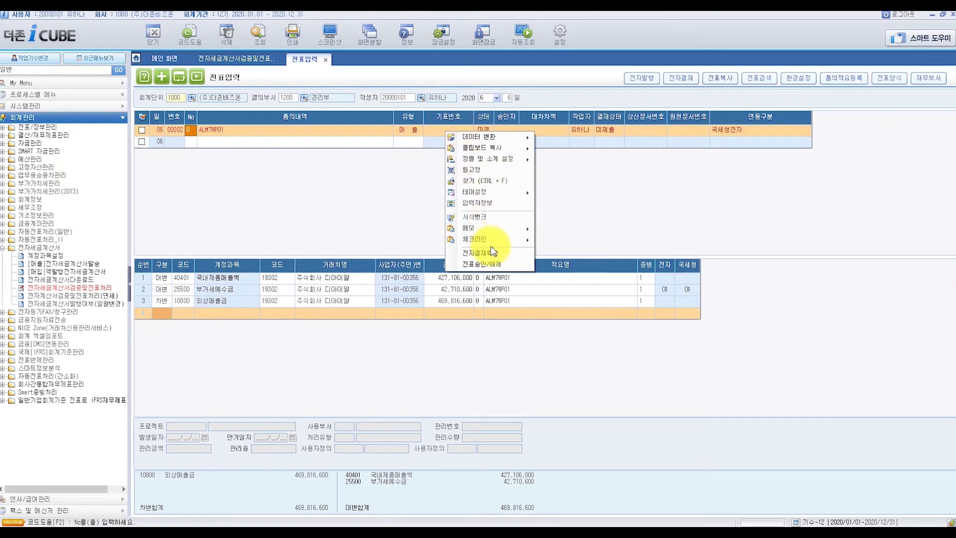
click(490, 264)
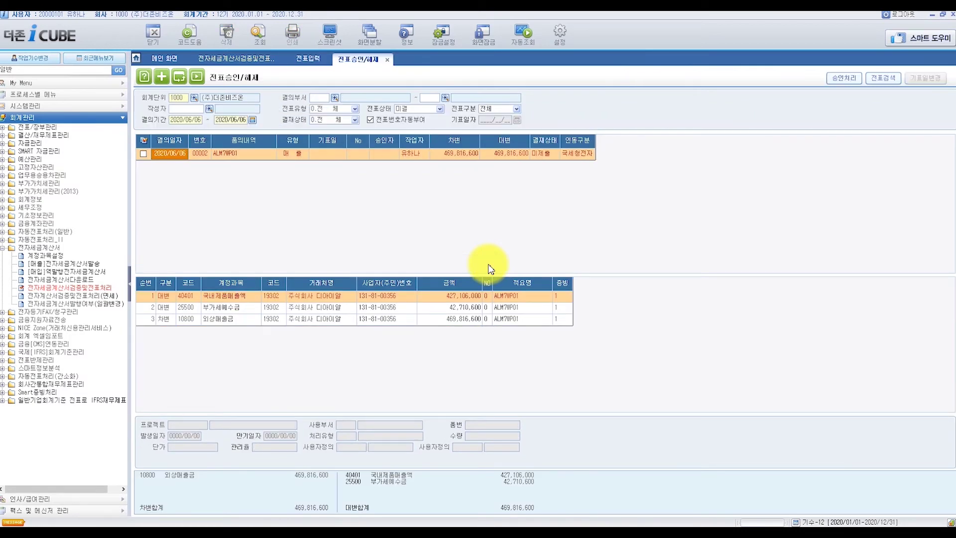
Approve the 2020/06/06 sales voucher and refresh the voucher entry (전표입력) screen to check its status
click(143, 153)
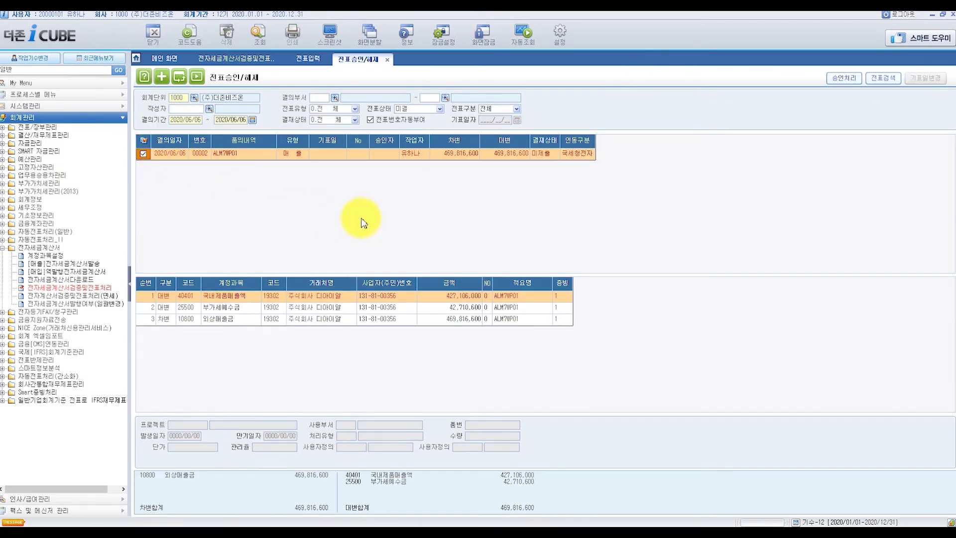
click(843, 78)
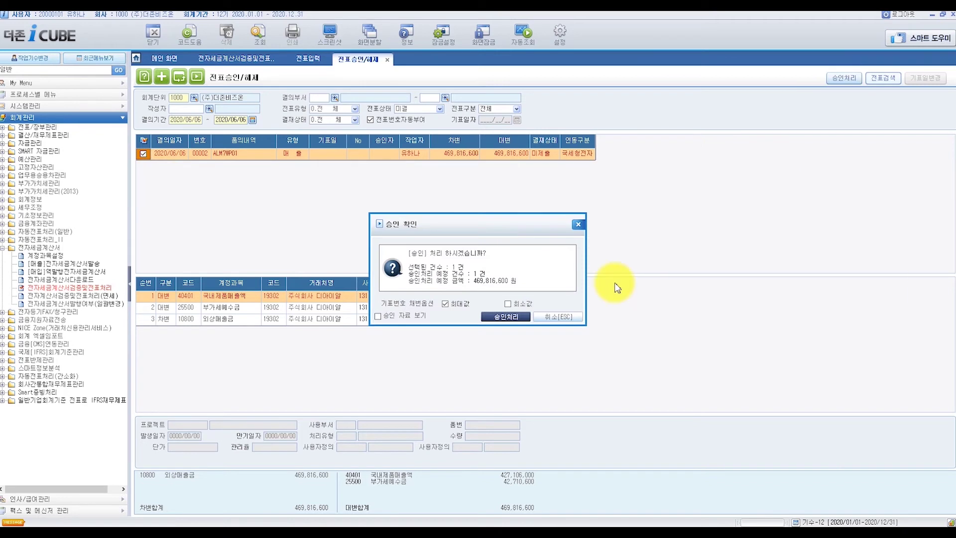
click(505, 317)
click(486, 306)
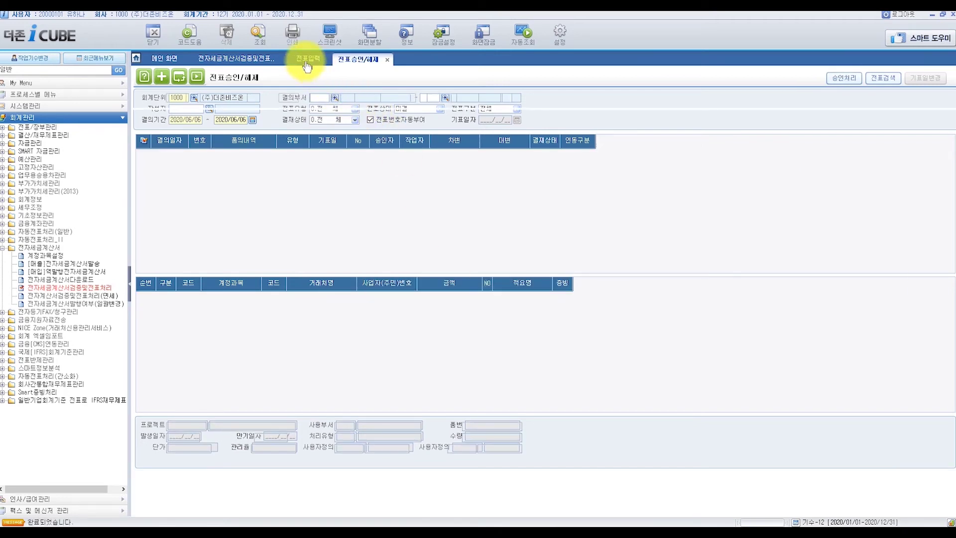
click(306, 62)
click(260, 40)
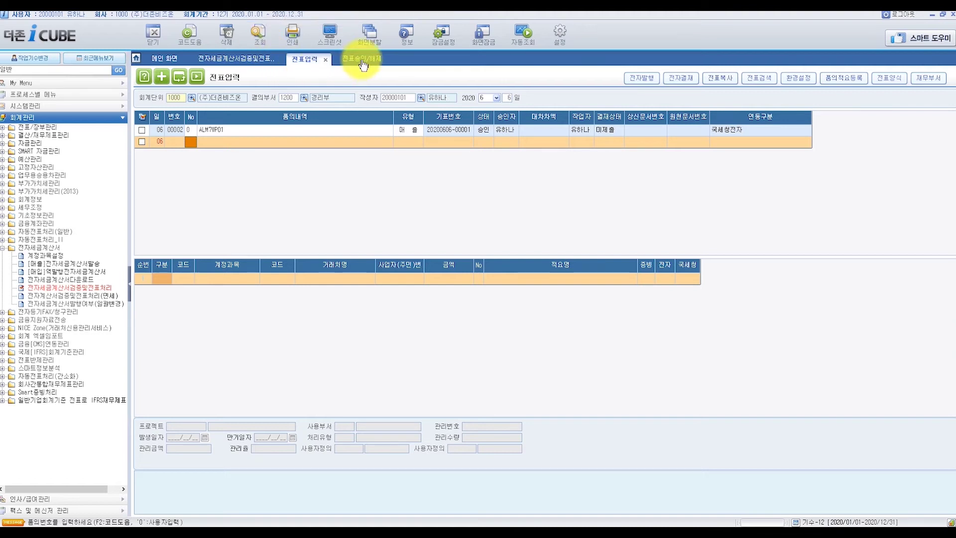
Query vouchers with status 승인, release the approval of the 2020/06/06 sales voucher, and refresh the voucher entry screen
click(362, 60)
click(407, 109)
click(405, 124)
click(258, 33)
click(143, 154)
click(848, 84)
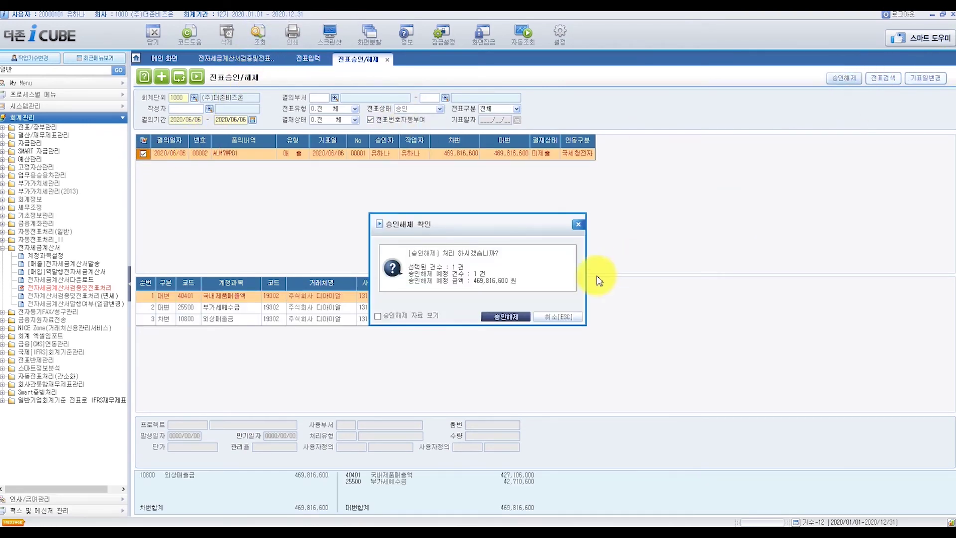
click(504, 316)
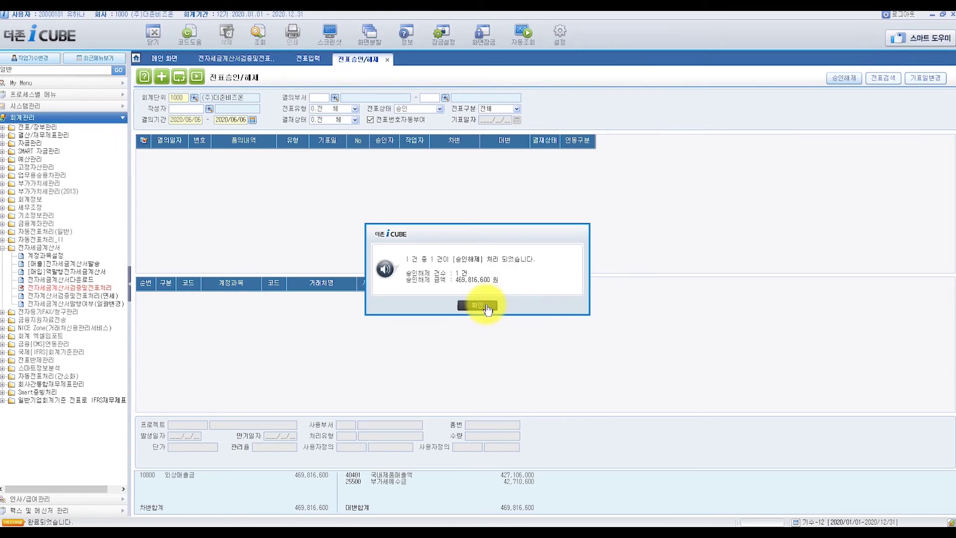
click(486, 307)
click(301, 60)
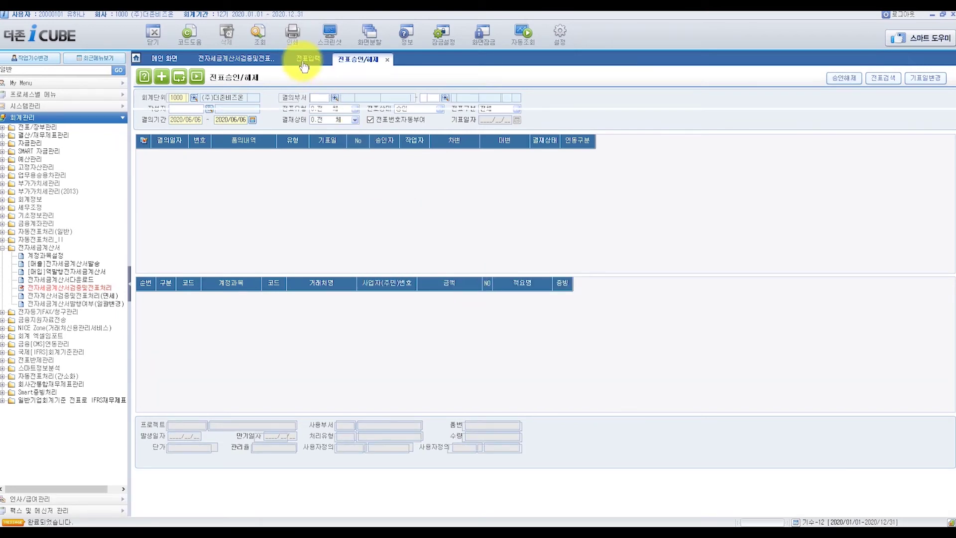
click(258, 34)
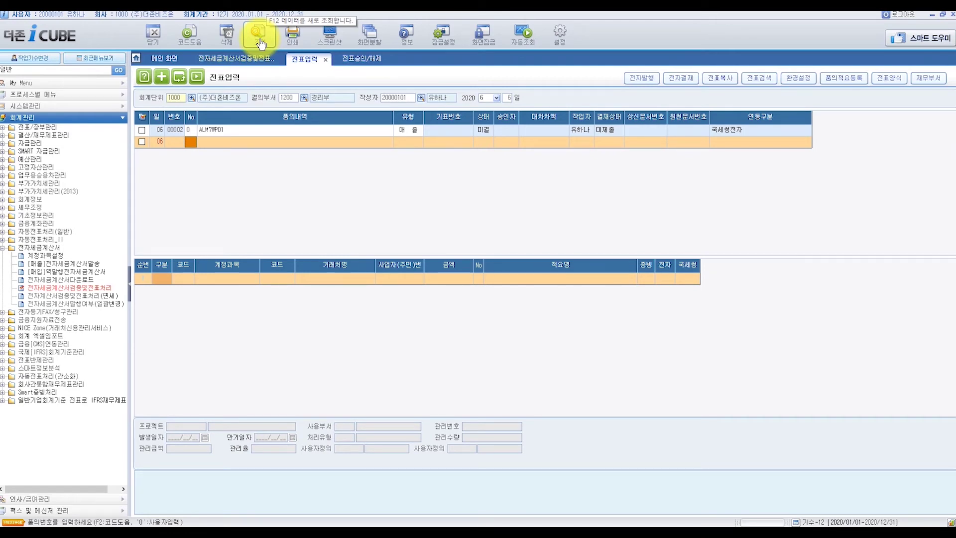
Delete the issued voucher of the 2020/06/06 ALM7WP01 invoice from the e-tax invoice verification screen
click(238, 61)
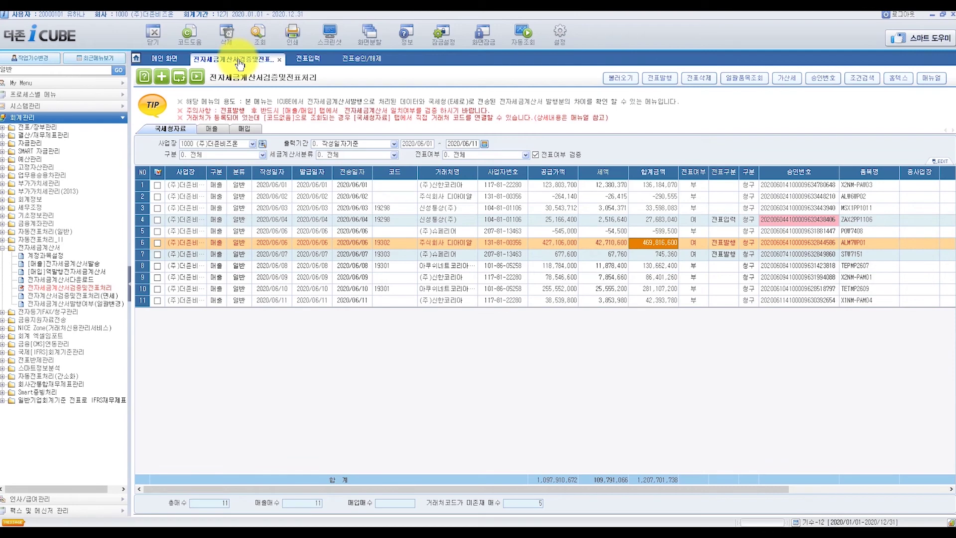
click(158, 244)
click(157, 243)
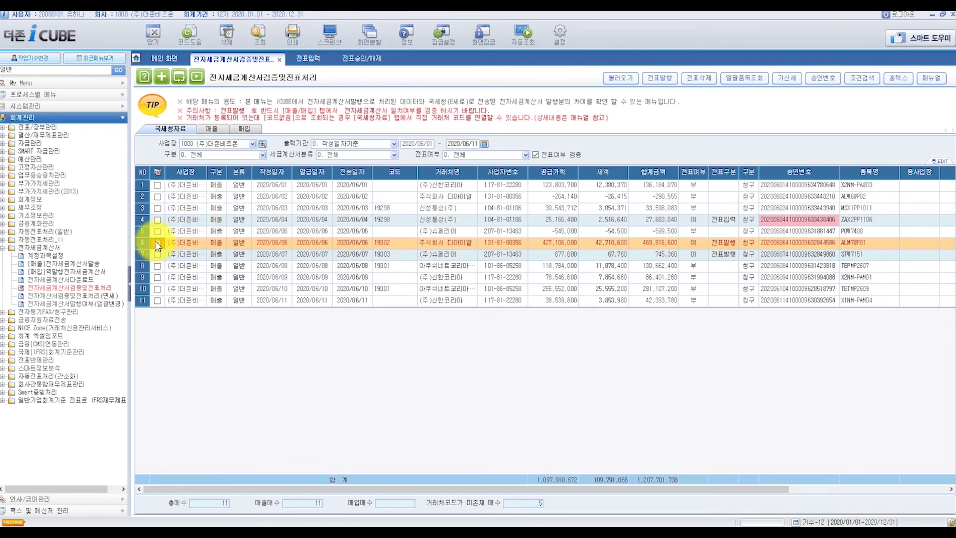
click(686, 77)
click(443, 302)
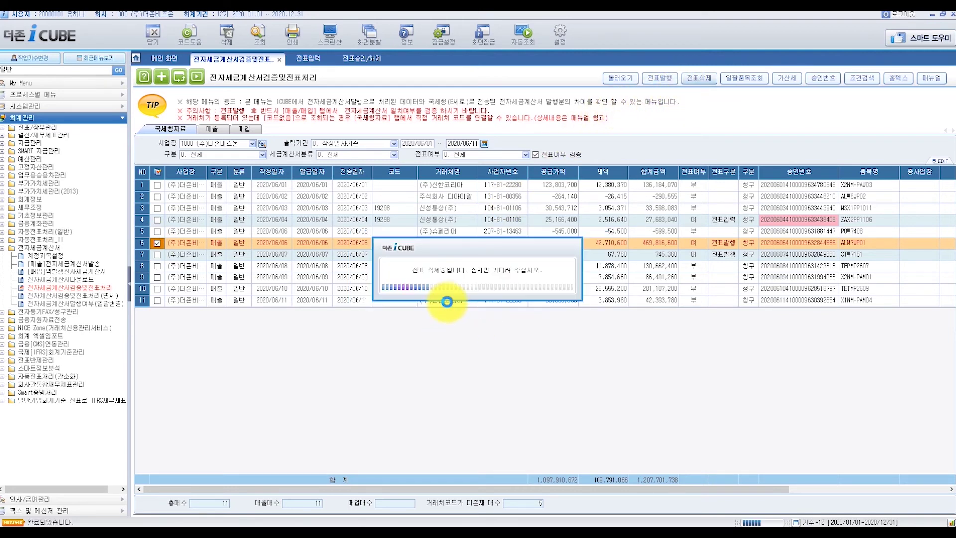
click(468, 300)
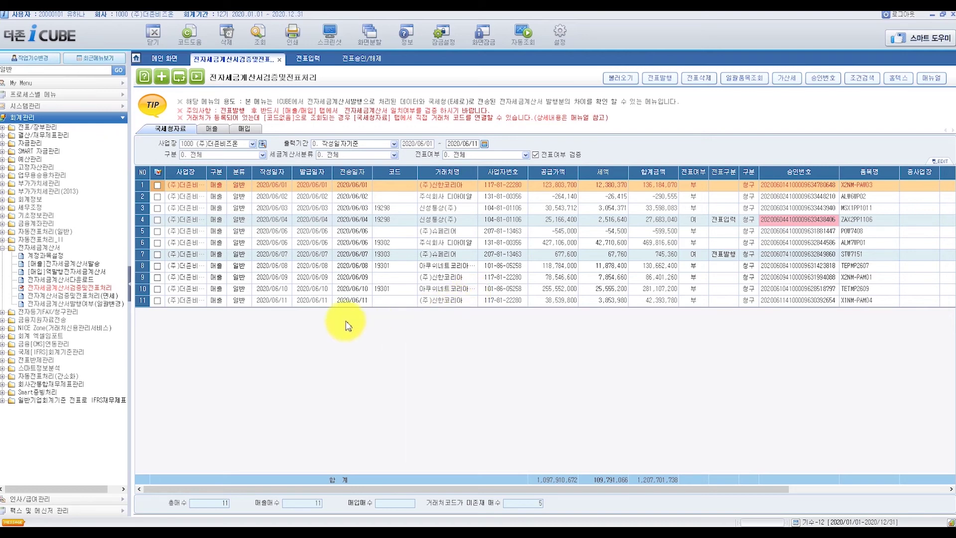
Query the iCUBE and E세로 sales comparison for 2020/06/01 to 2020/06/14, showing only differing data with detailed lines
click(219, 135)
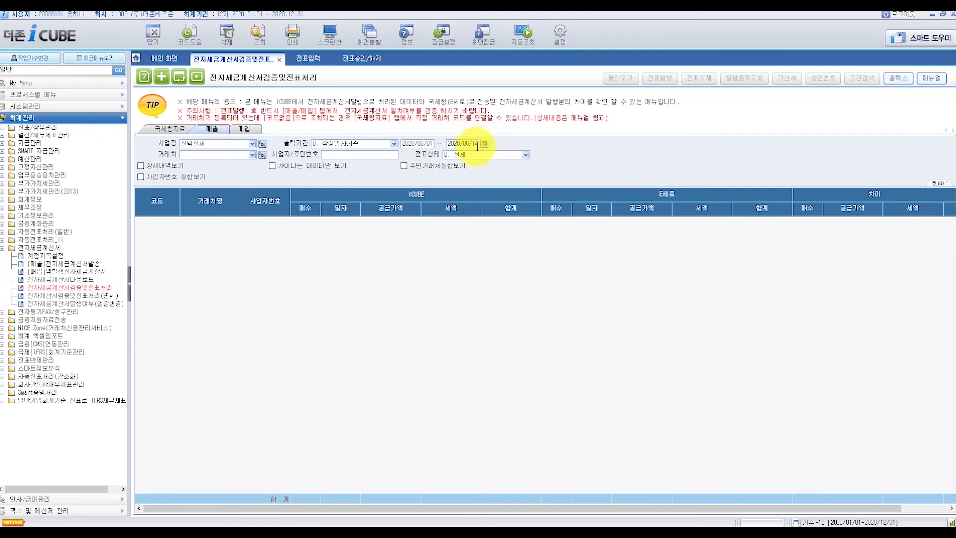
click(267, 49)
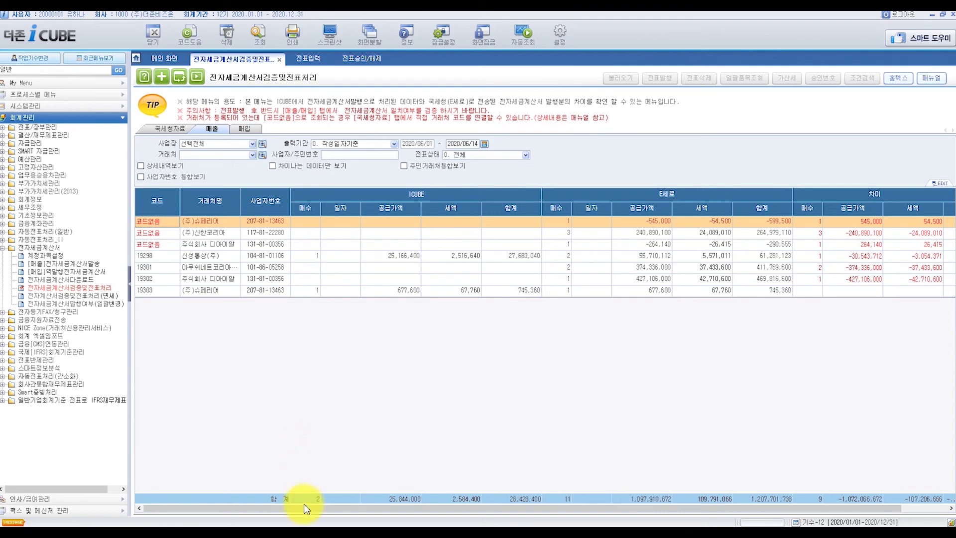
drag(305, 508, 405, 508)
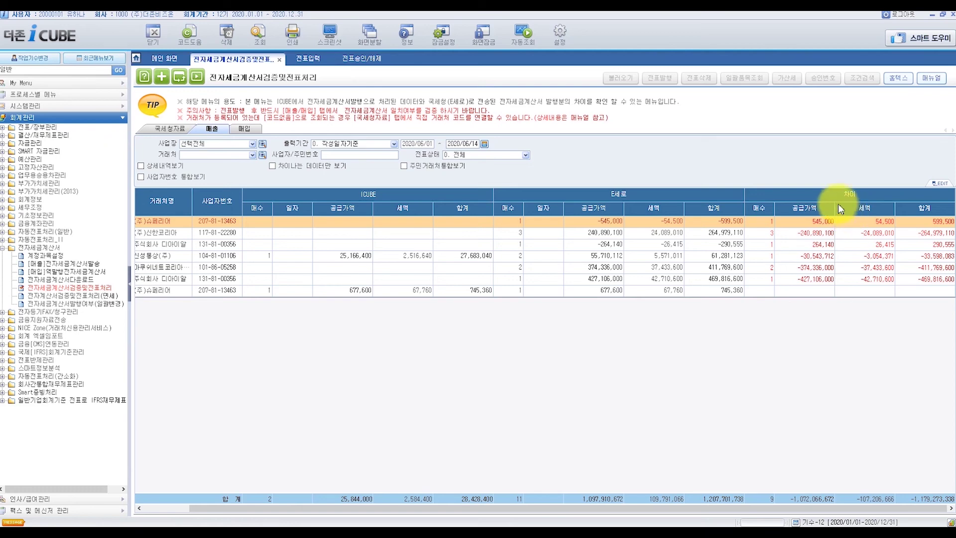
click(321, 174)
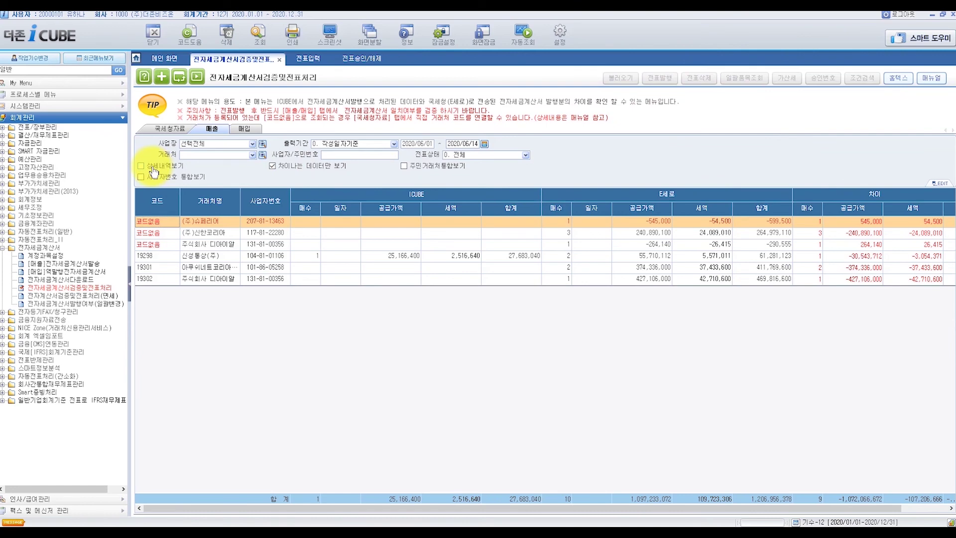
click(142, 166)
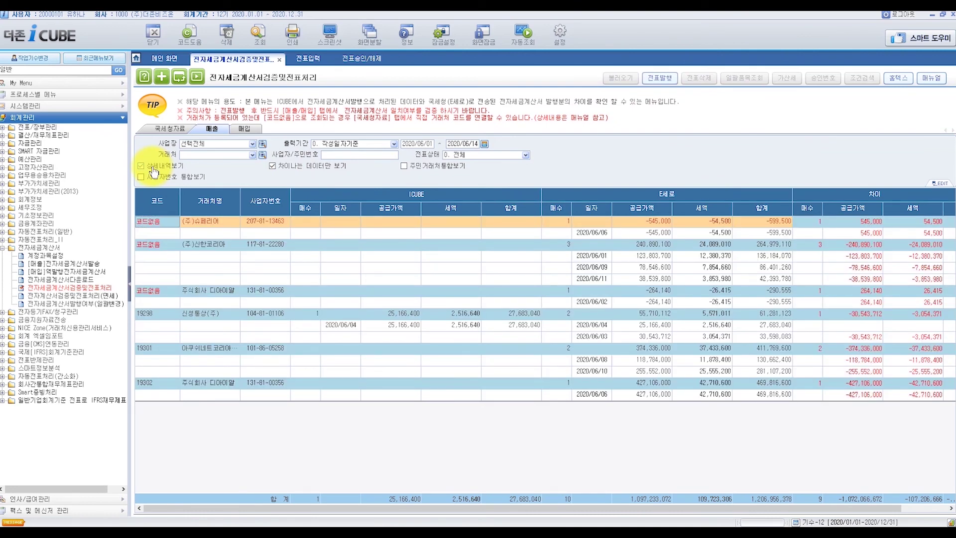